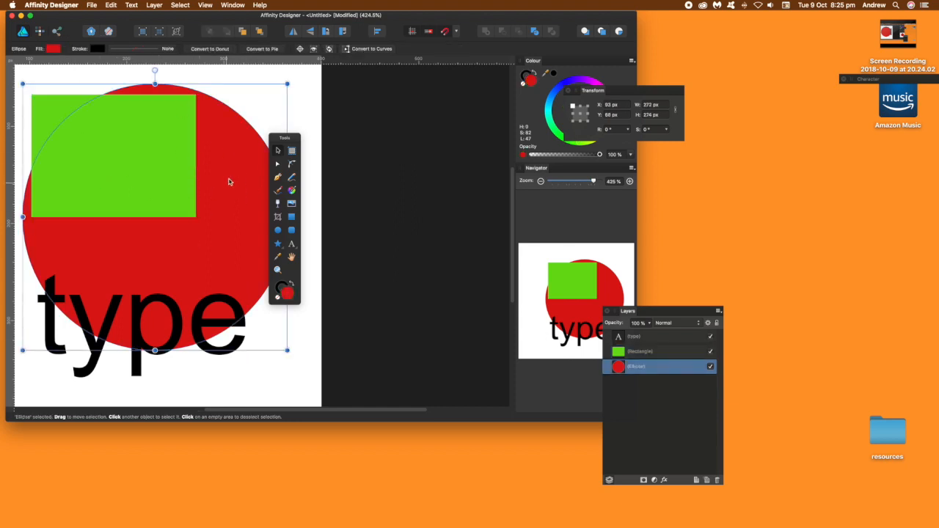
Step: Apply a linear transparency to the green rectangle, starting inside it and ending over the "type" text below
left_click(111, 176)
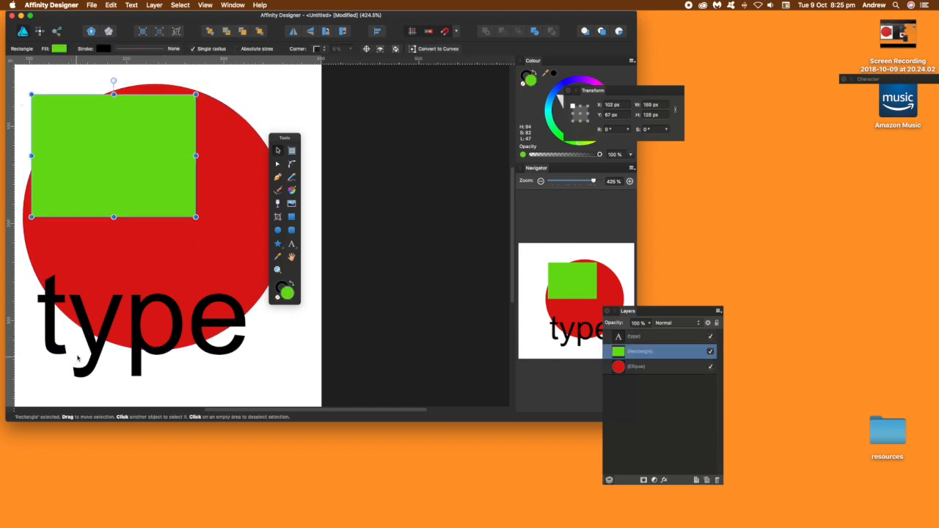
left_click(277, 205)
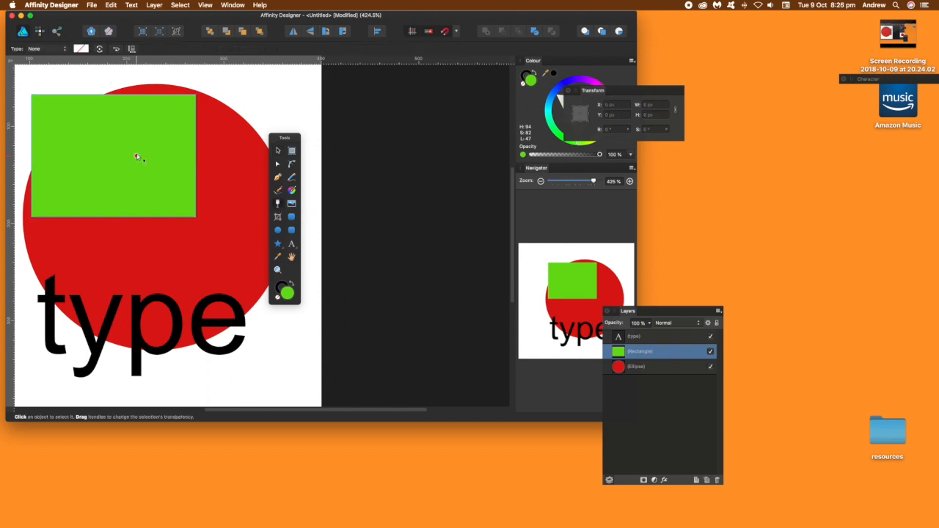
left_click_drag(63, 161, 74, 323)
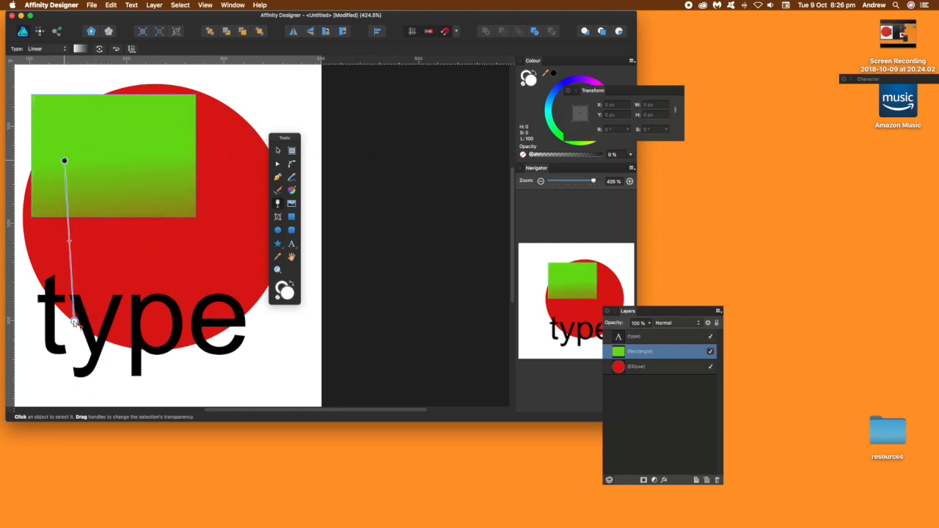
Step: Set the rectangle's transparency type to Elliptical and reshape it into a long diagonal ellipse over the lower-left corner
left_click(42, 50)
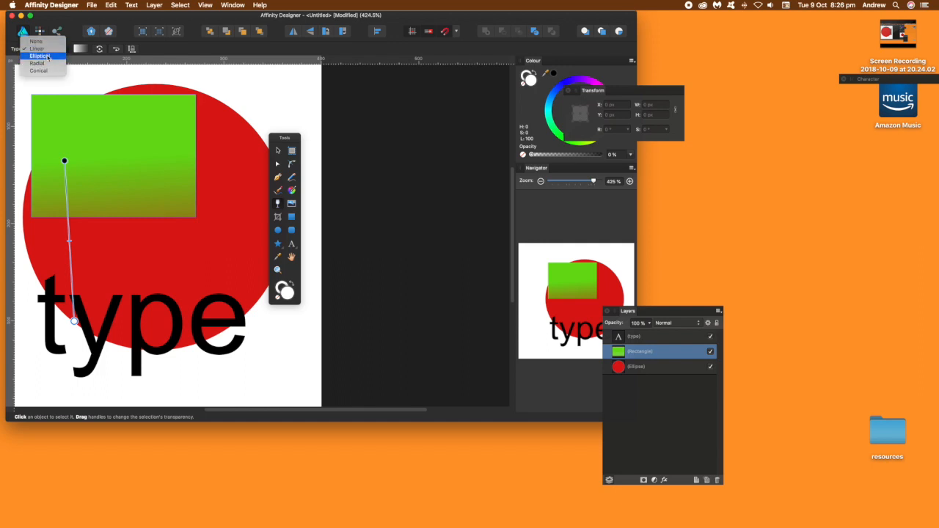
left_click(49, 59)
left_click_drag(225, 151, 110, 148)
left_click_drag(90, 320, 279, 313)
mouse_move(92, 122)
left_mouse_down()
mouse_move(135, 100)
mouse_move(99, 135)
left_mouse_up()
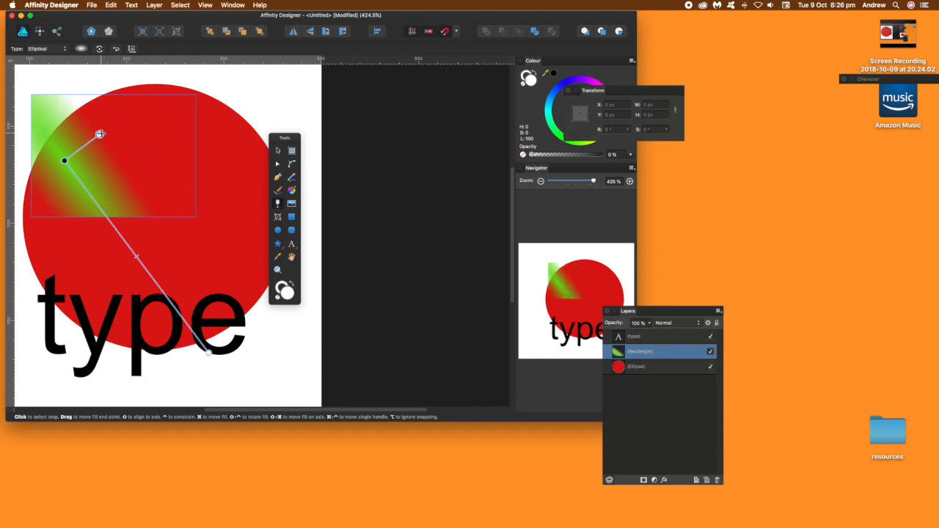
Step: Set the rectangle's transparency type to Radial and shrink its radius to fit inside the rectangle
left_click(62, 50)
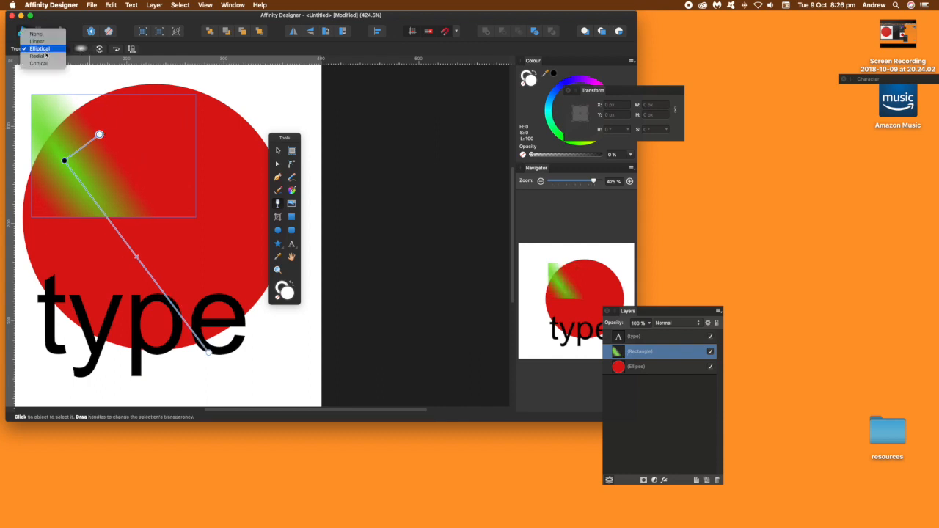
left_click(45, 59)
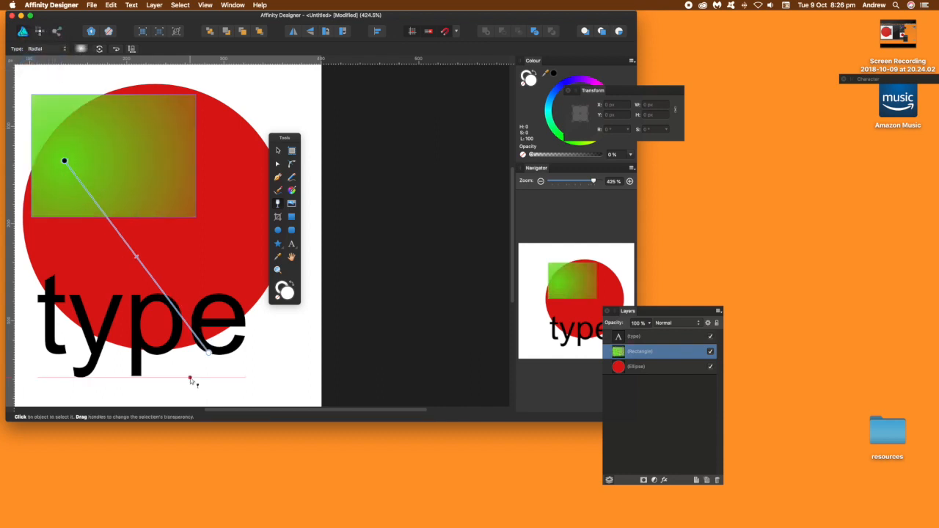
left_click_drag(209, 353, 122, 148)
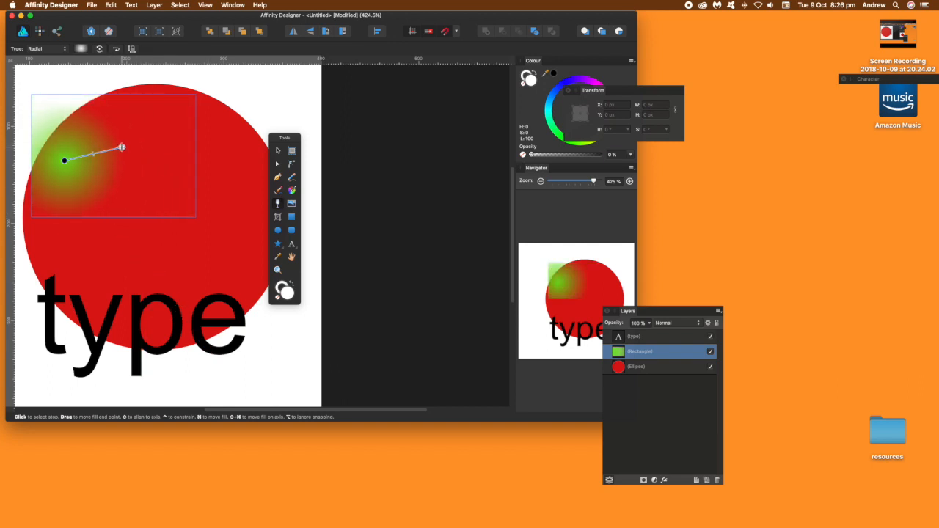
Step: Set the rectangle's transparency type to Conical and extend its end point towards the rectangle's upper-right corner
left_click(56, 49)
left_click(42, 56)
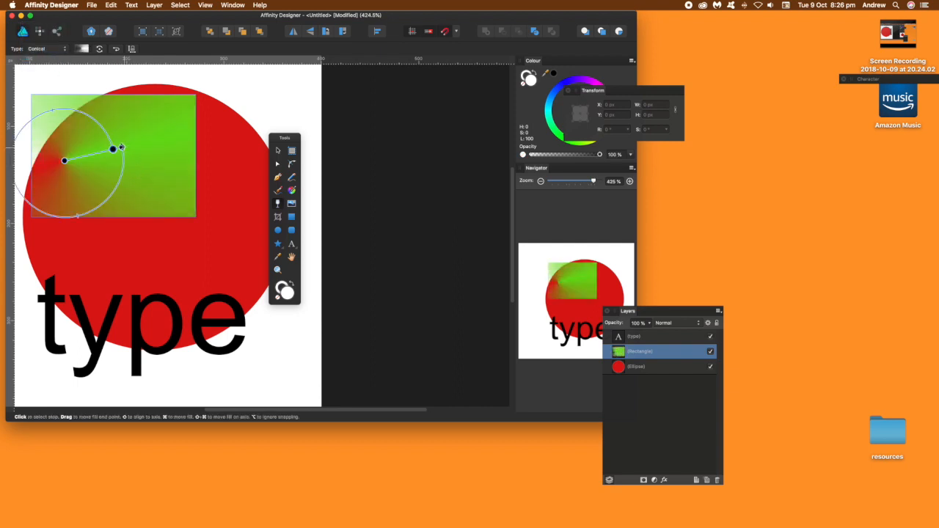
left_click_drag(123, 148, 162, 108)
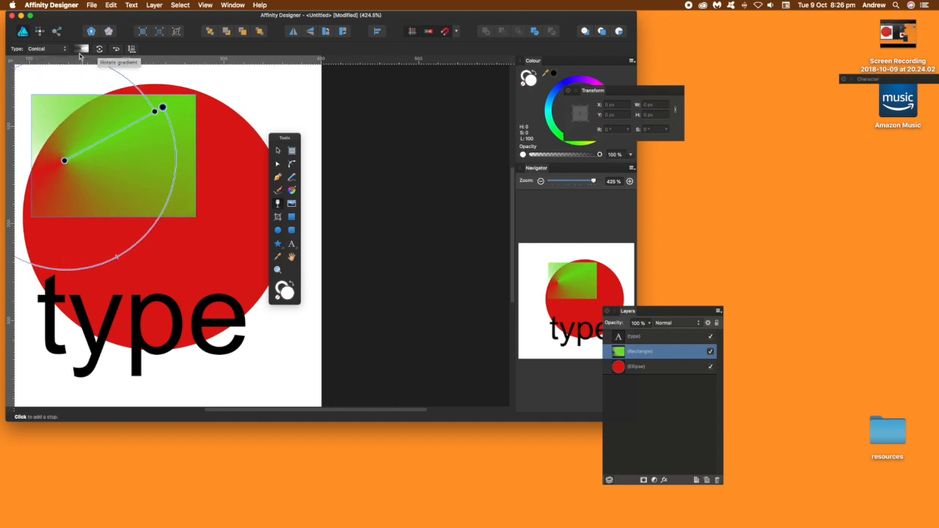
Step: Set the rectangle's transparency type to Elliptical, redraw it from near the rectangle's centre, and narrow it into a diagonal ellipse
left_click(40, 48)
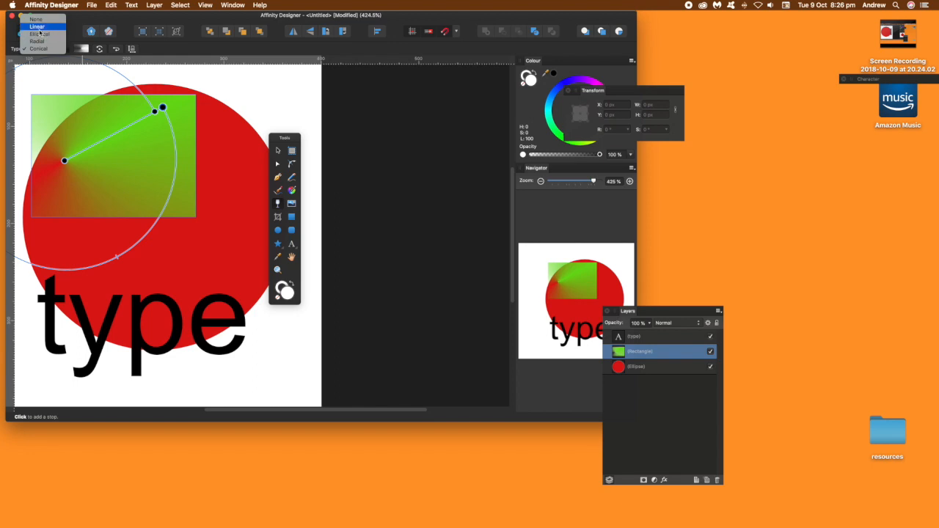
left_click(40, 35)
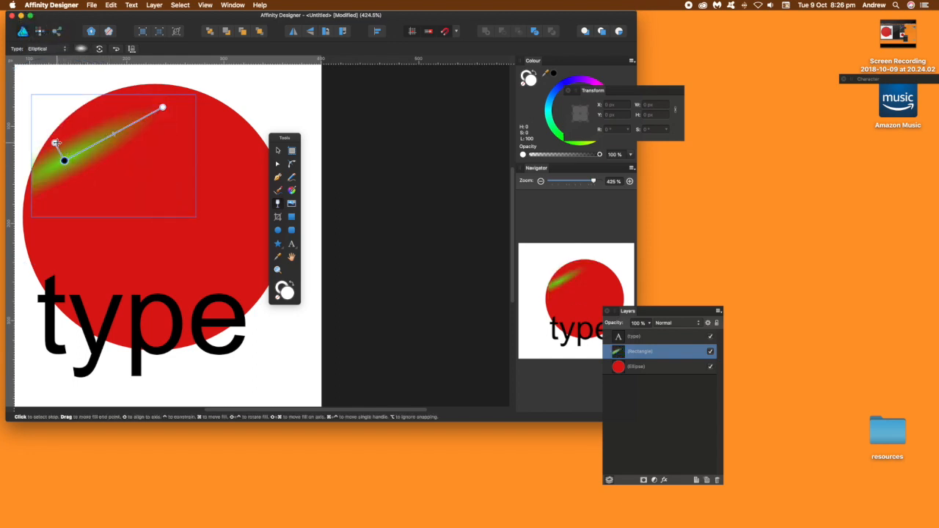
left_click(51, 120)
left_click(85, 151)
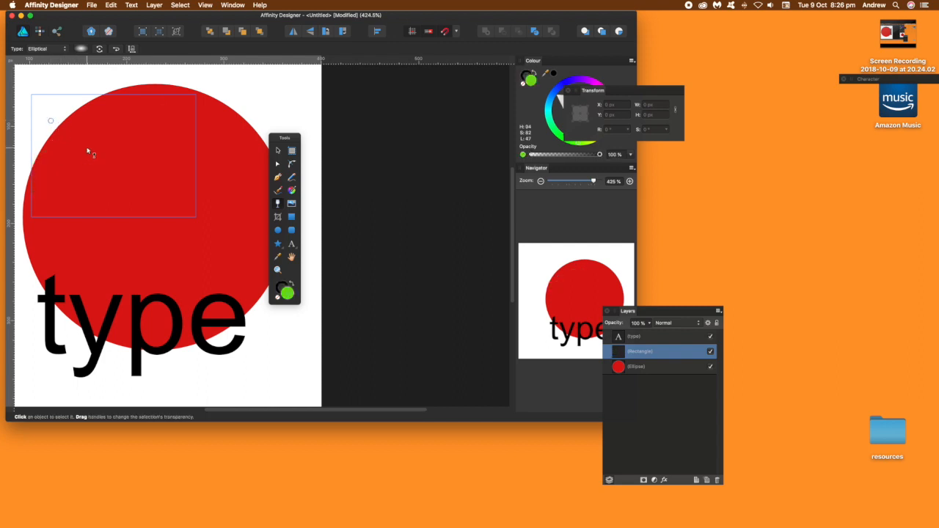
left_click_drag(110, 156, 68, 94)
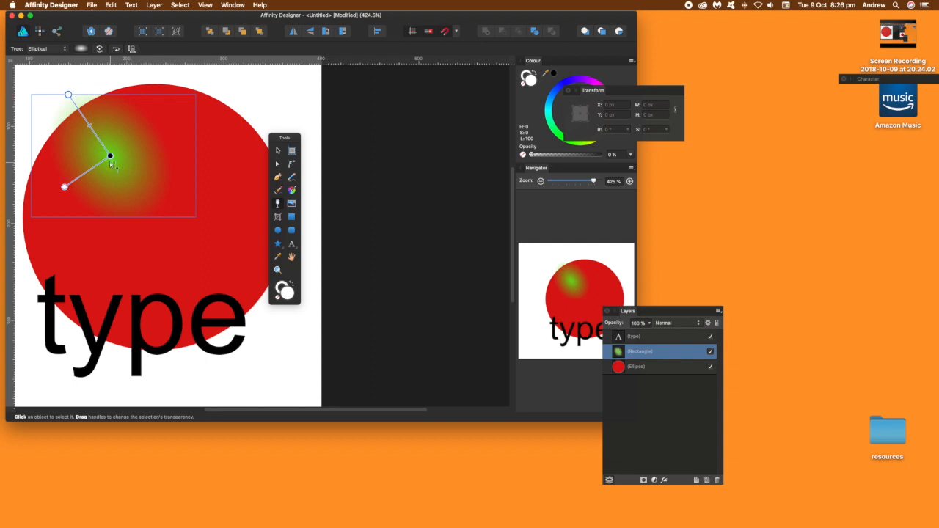
mouse_move(110, 155)
left_mouse_down()
mouse_move(149, 169)
mouse_move(117, 156)
left_mouse_up()
mouse_move(71, 188)
left_mouse_down()
mouse_move(29, 228)
mouse_move(99, 179)
left_mouse_up()
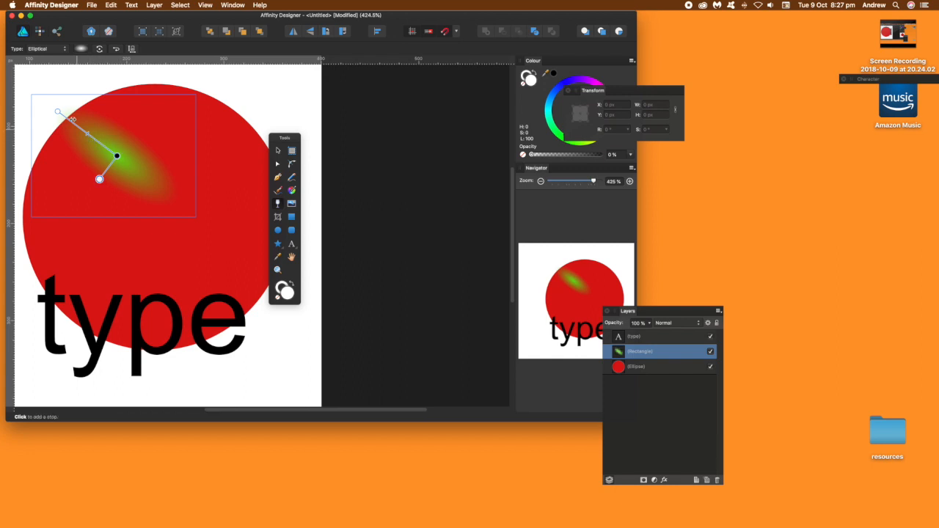
Step: Add a stop at 31% to the rectangle's transparency gradient and set its opacity to 0%
left_click(82, 49)
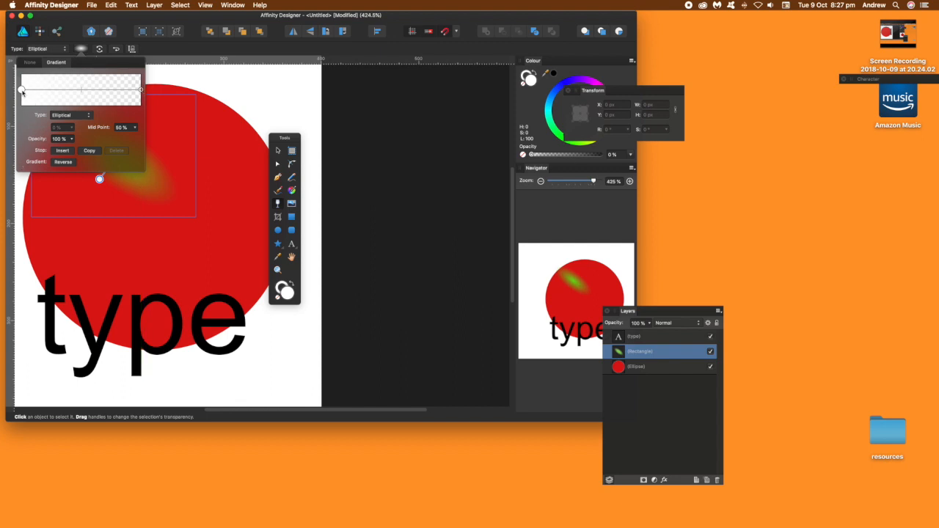
left_click(59, 91)
left_click(72, 140)
left_click_drag(71, 152, 12, 145)
Step: Add a transparency stop at 58% with 100% opacity, and stretch the elliptical transparency across the whole rectangle
left_click(89, 94)
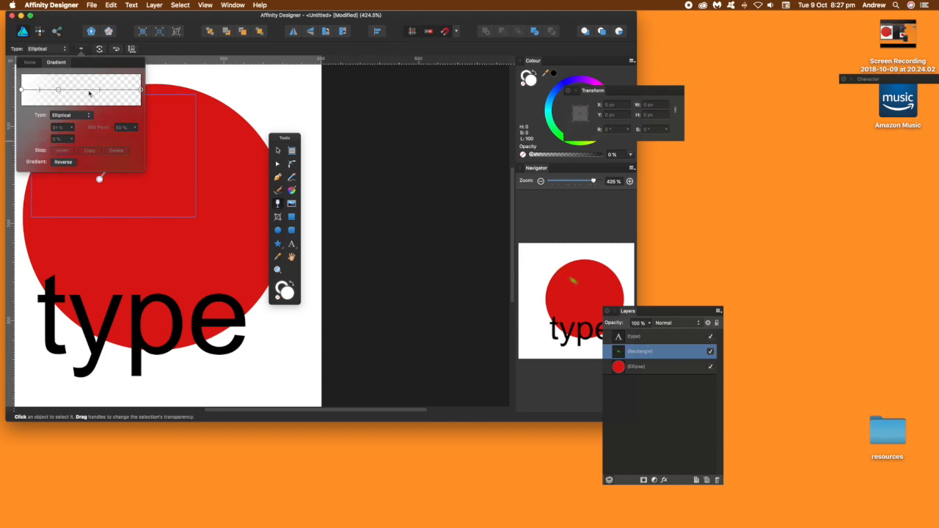
left_click(91, 90)
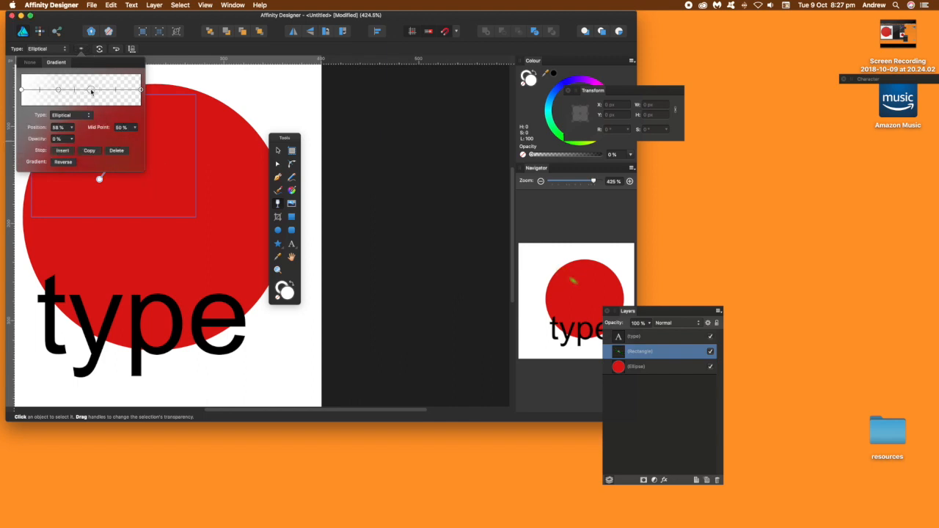
left_click(71, 139)
left_click_drag(71, 151, 147, 151)
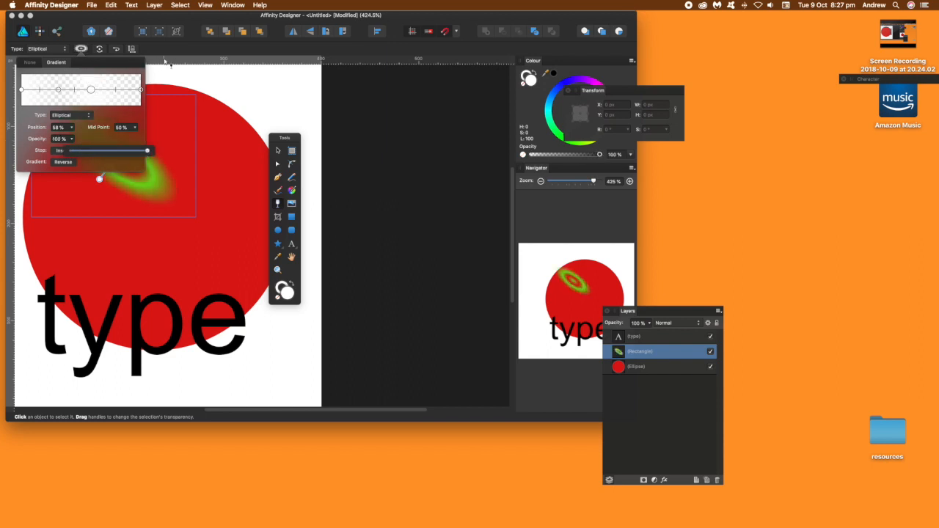
left_click(193, 48)
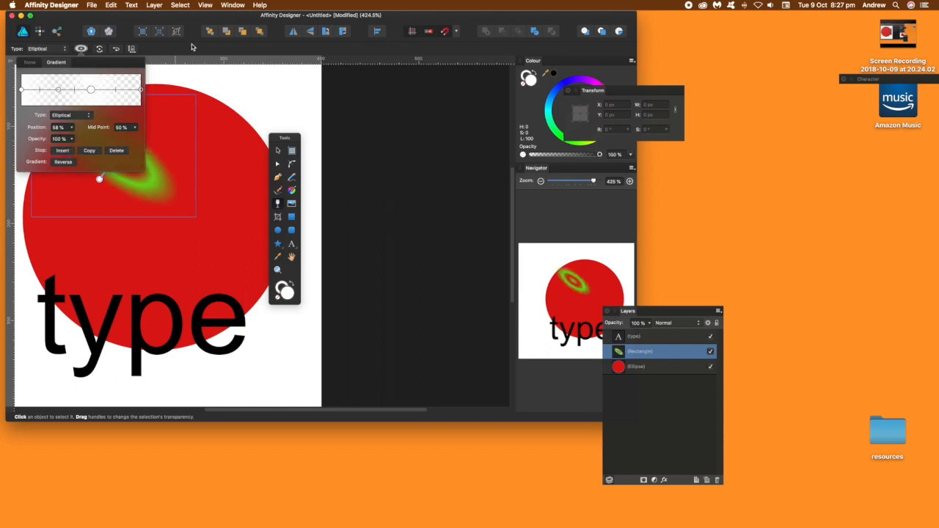
left_click(193, 51)
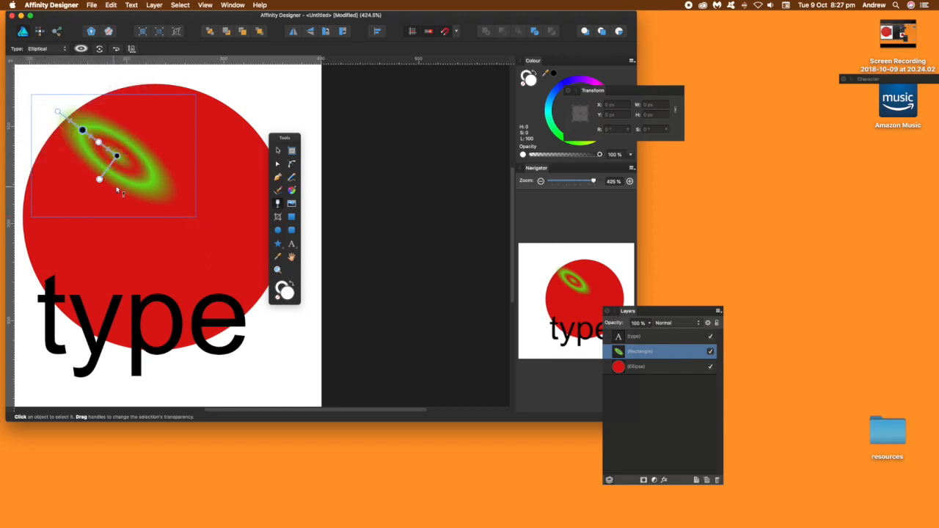
left_click_drag(100, 179, 210, 263)
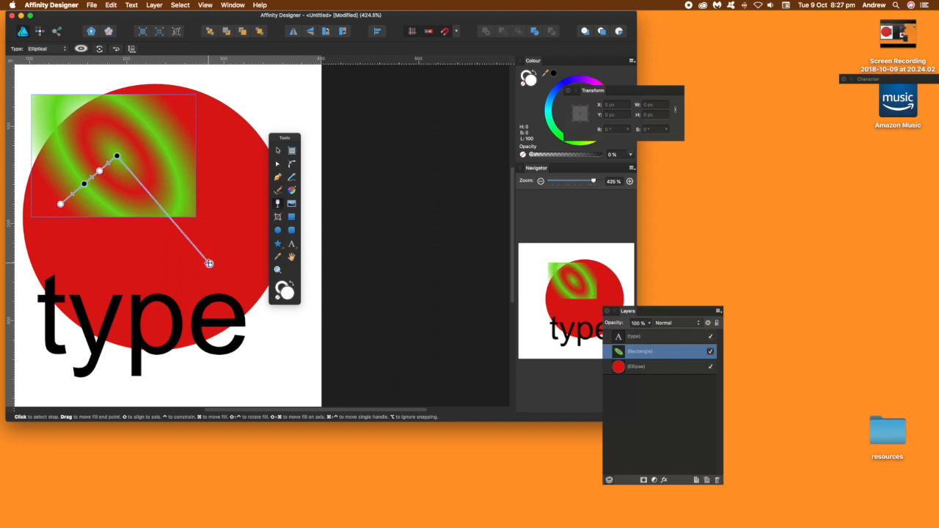
Step: Copy the rectangle's 58% transparency stop to create a duplicate stop at 79%
left_click(80, 50)
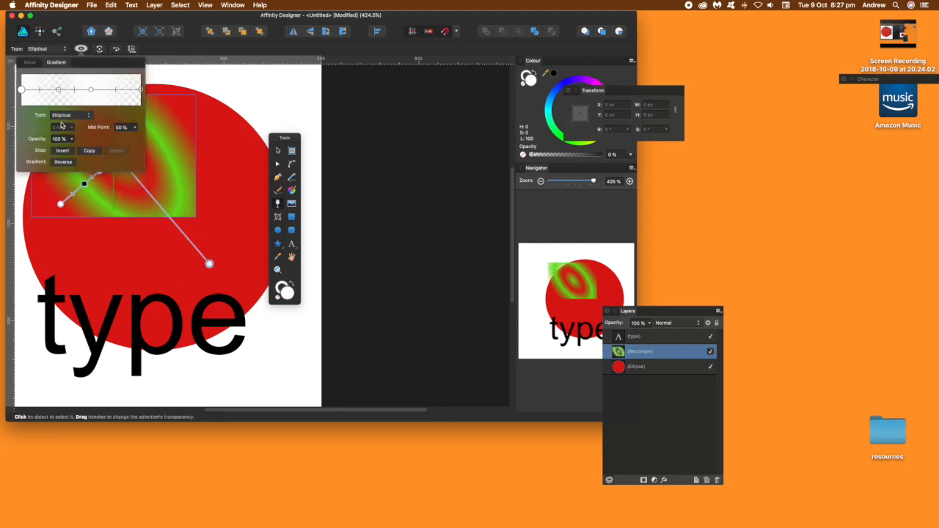
left_click(91, 90)
left_click(90, 151)
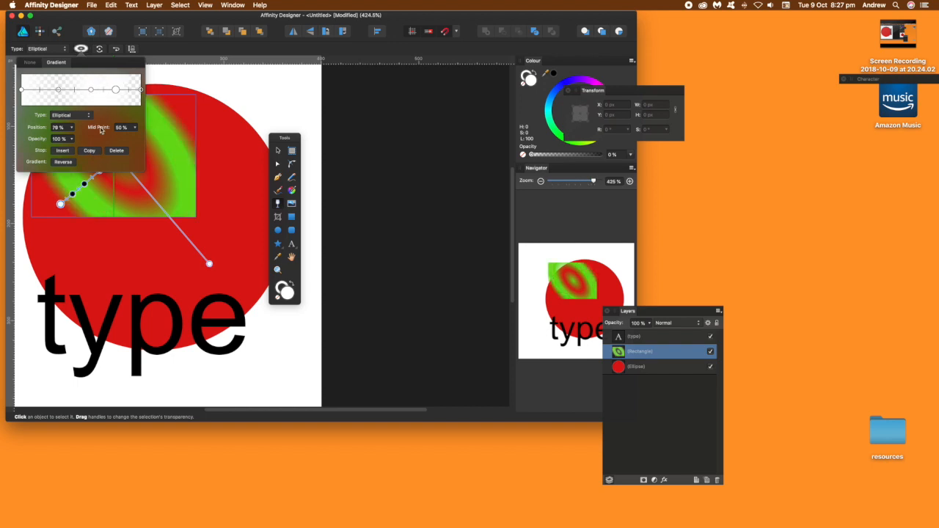
left_click(184, 52)
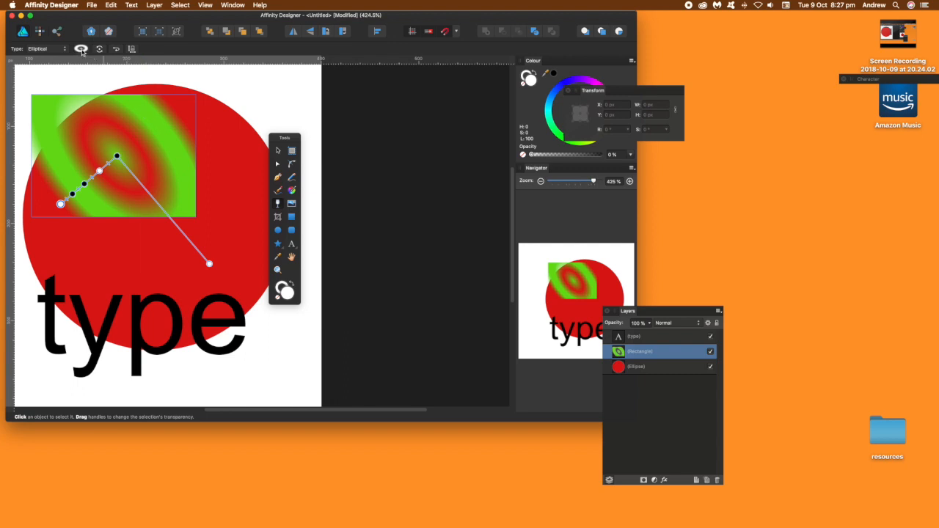
Step: Delete the 79% stop from the rectangle's transparency gradient and reverse the gradient
left_click(82, 49)
left_click(116, 90)
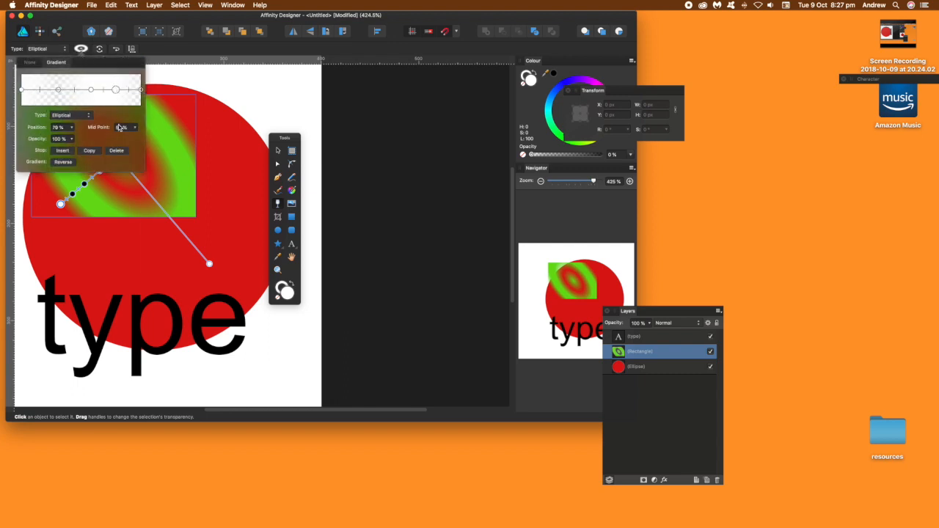
left_click(117, 151)
left_click(64, 162)
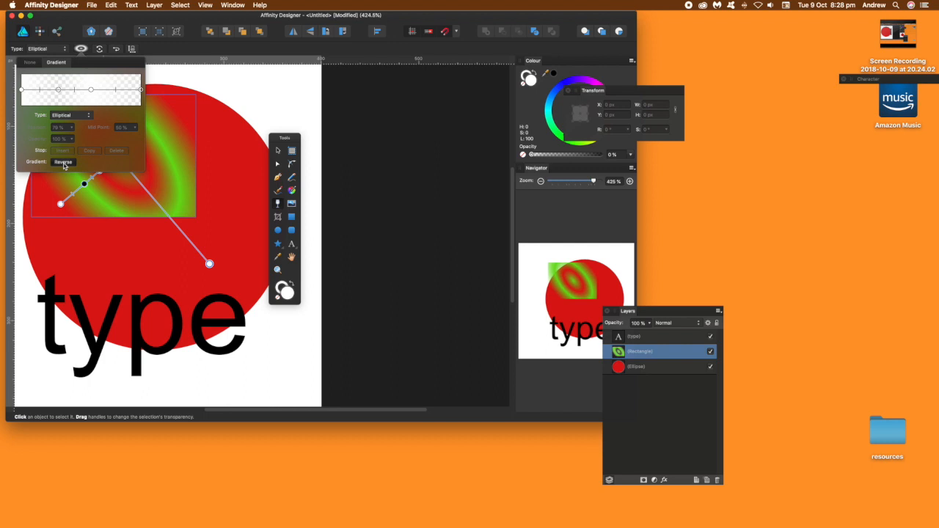
left_click(148, 71)
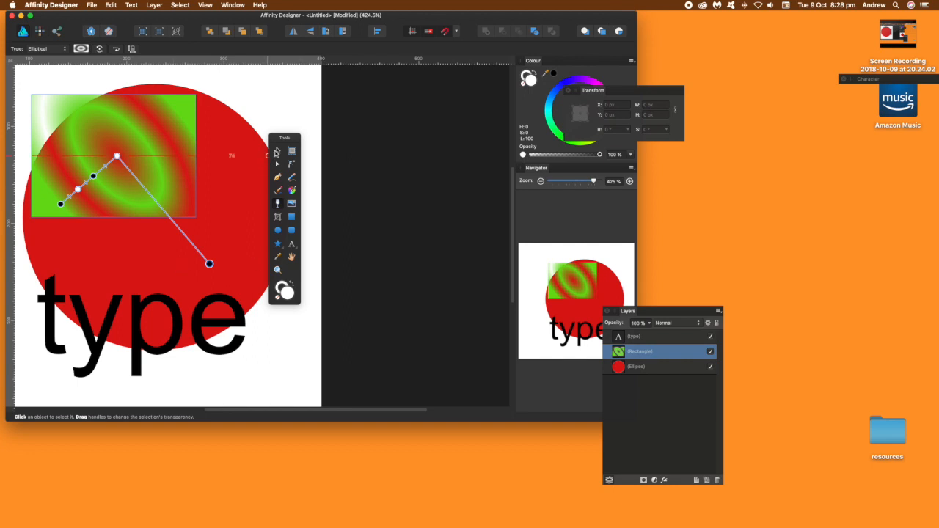
Step: Move the "type" text up within the circle, aligning its left edge with the circle's at X 93 px
left_click(277, 150)
left_click(232, 304)
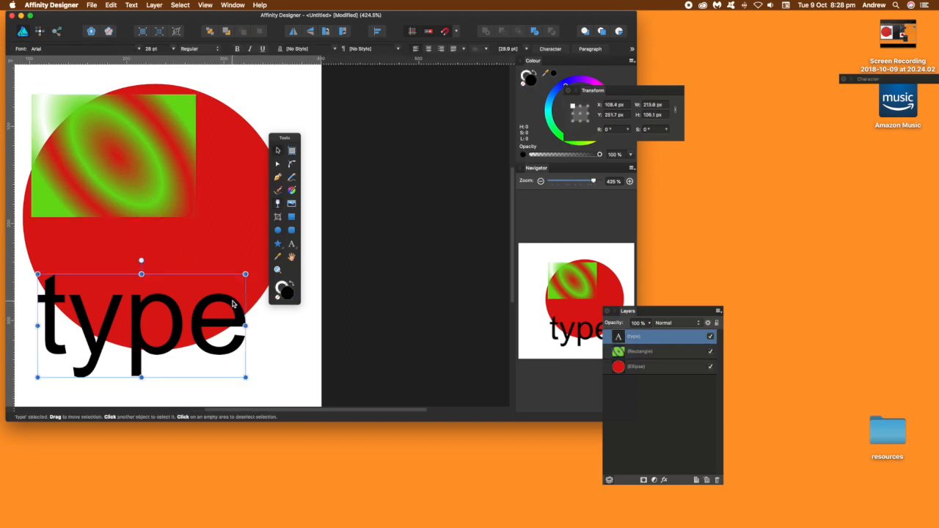
left_click_drag(222, 299, 208, 266)
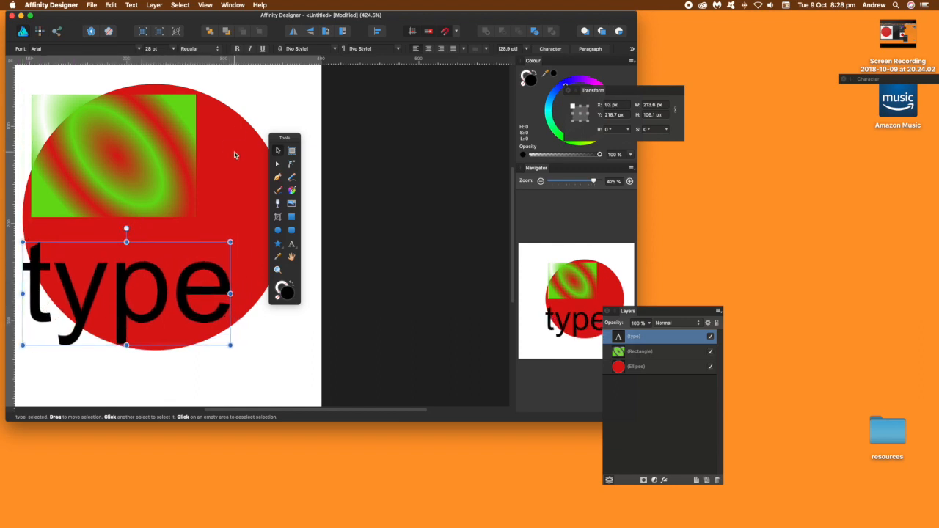
Step: Apply a transparency to the "type" text starting at the letter e, and set its type to Elliptical
left_click(278, 204)
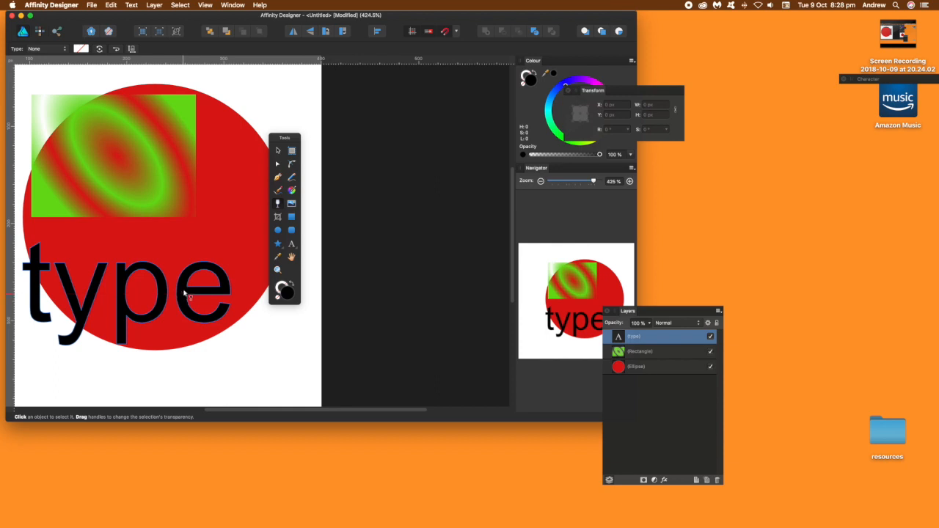
left_click_drag(188, 295, 174, 328)
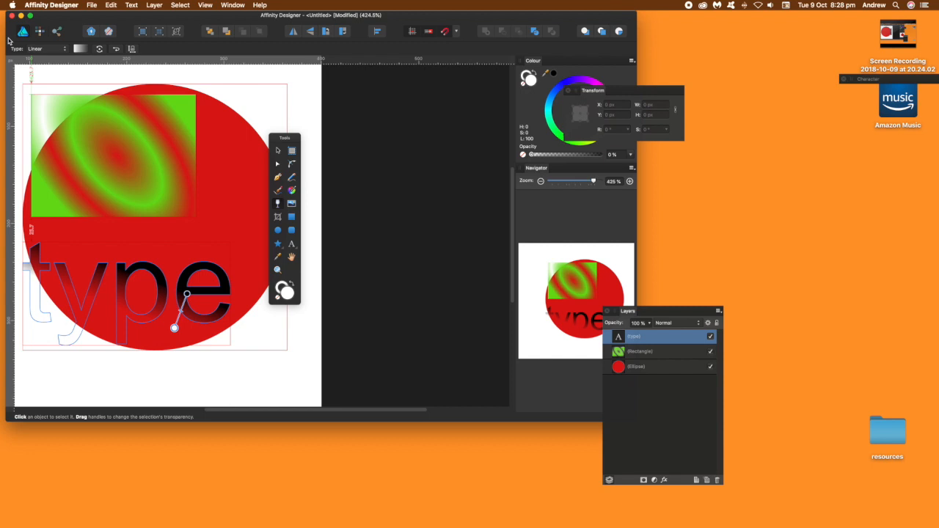
left_click(53, 49)
left_click(53, 59)
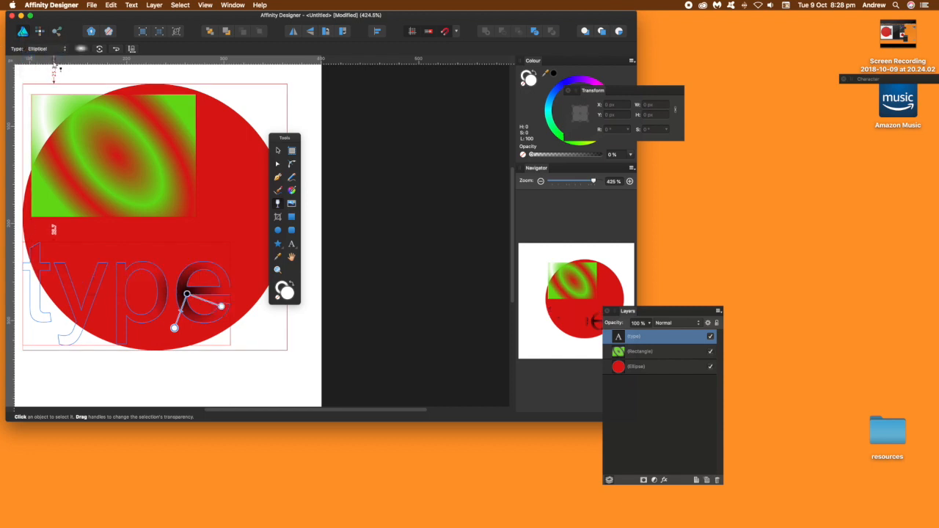
Step: Enlarge the text's elliptical transparency by extending one handle up into the rectangle and the other below the letter p
left_click_drag(174, 328, 71, 213)
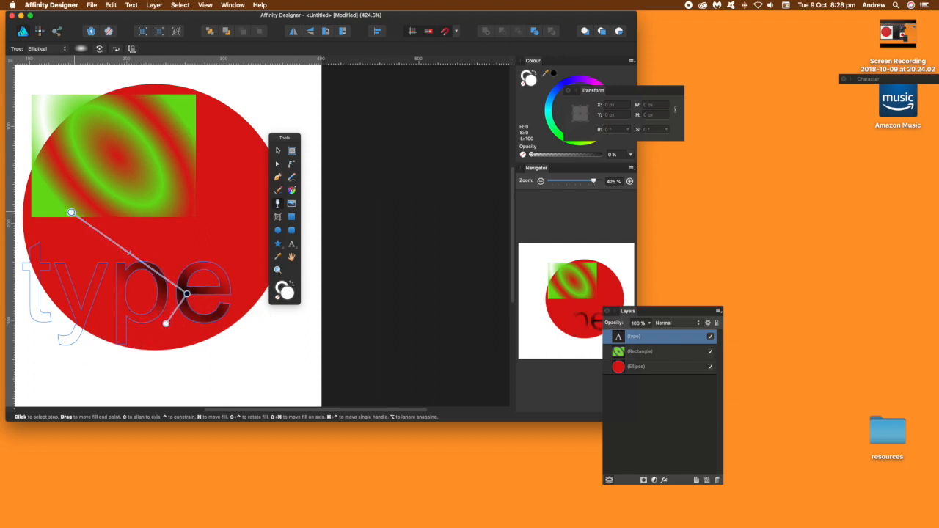
left_click_drag(138, 261, 107, 237)
left_click_drag(167, 325, 99, 344)
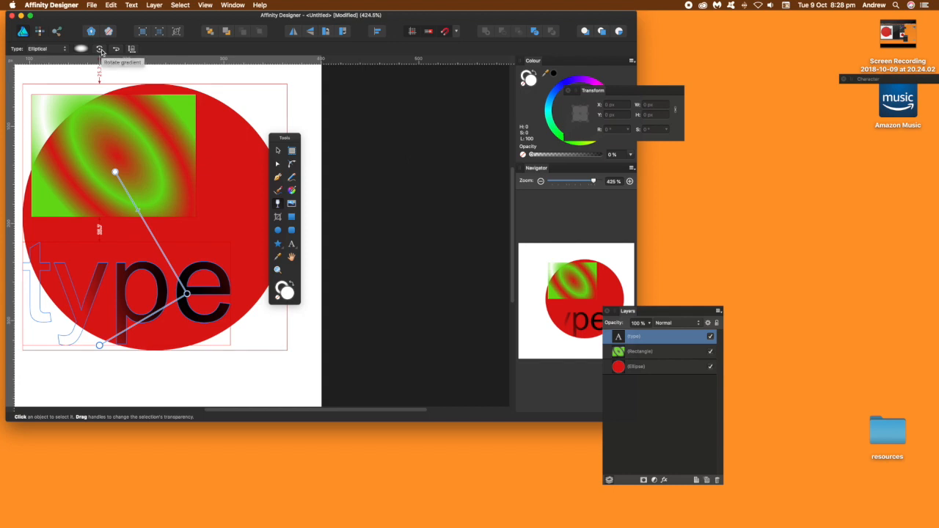
Step: Rotate the text's transparency gradient through four successive turns and reverse it twice
left_click(100, 49)
left_click(101, 49)
left_click(100, 49)
left_click(101, 49)
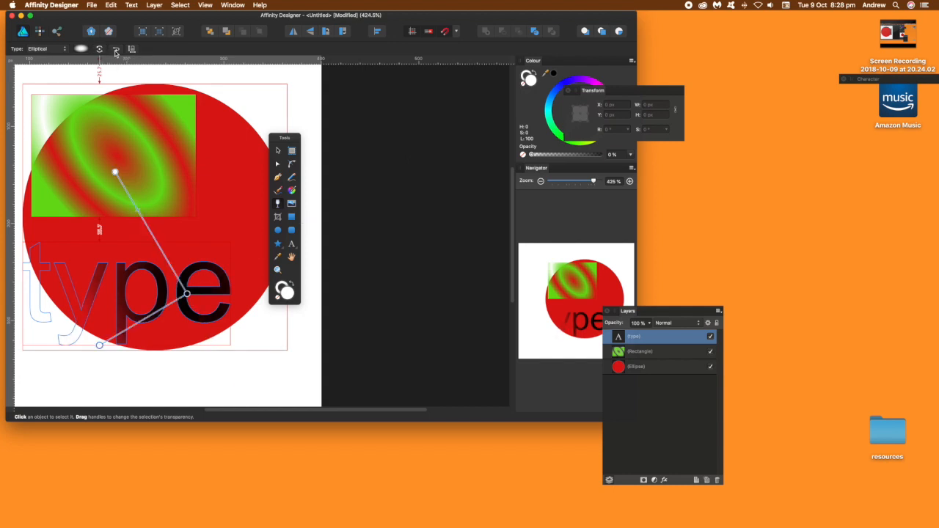
left_click(115, 49)
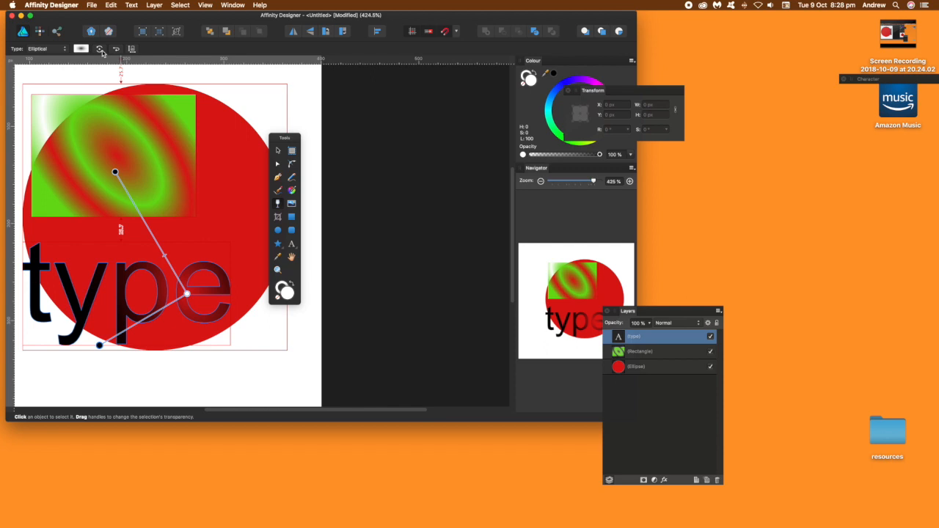
left_click(115, 49)
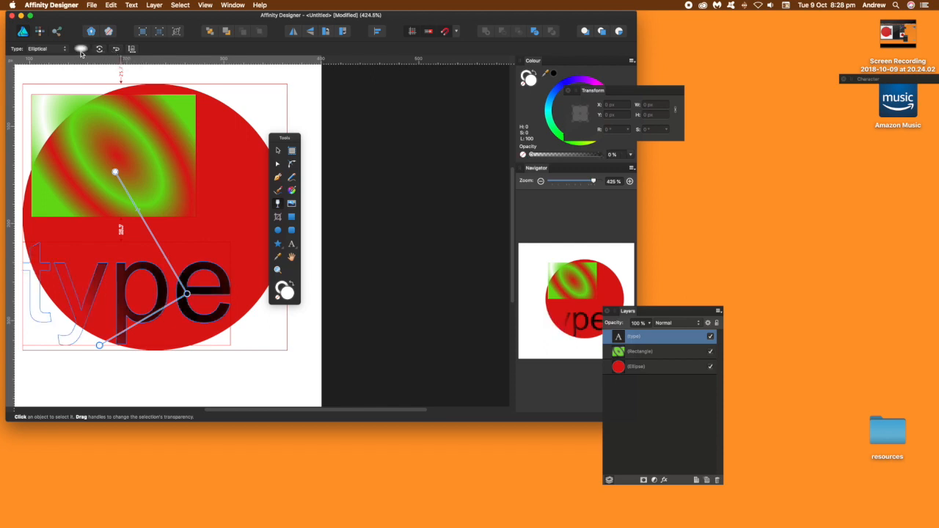
Step: Add a stop at 34% to the text's transparency gradient and set its opacity to 100%
left_click(80, 49)
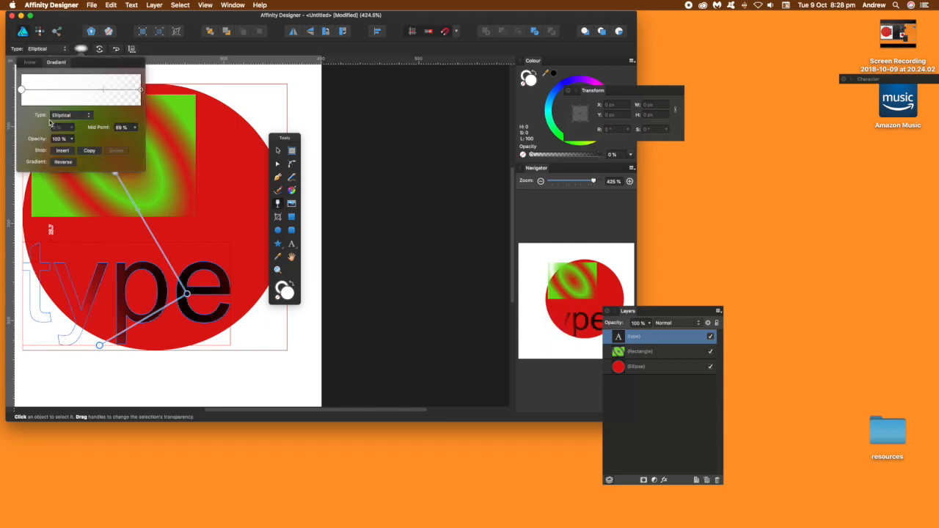
left_click(59, 93)
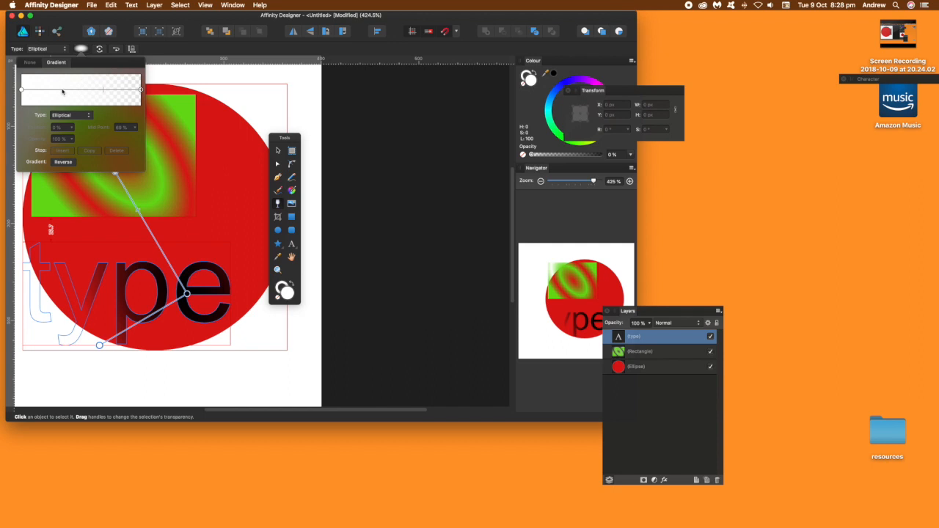
left_click(62, 91)
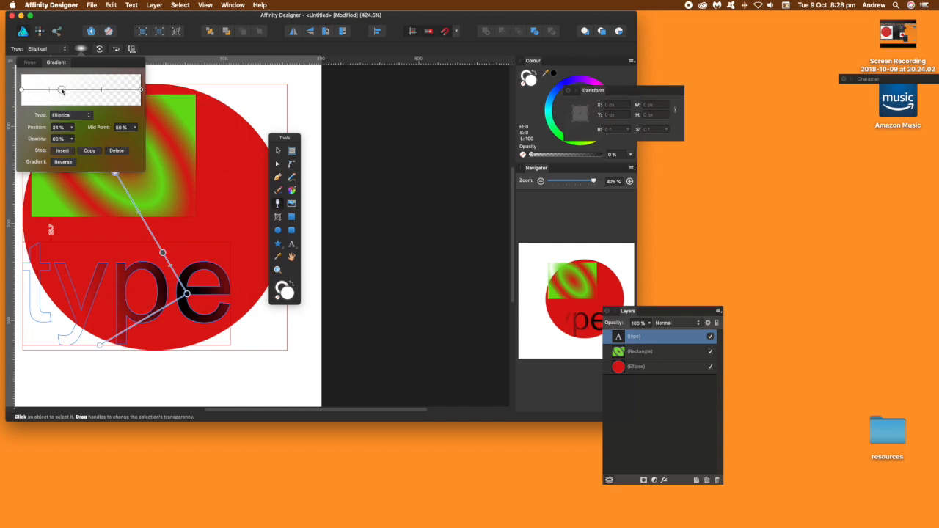
left_click(73, 140)
left_click_drag(70, 151, 108, 157)
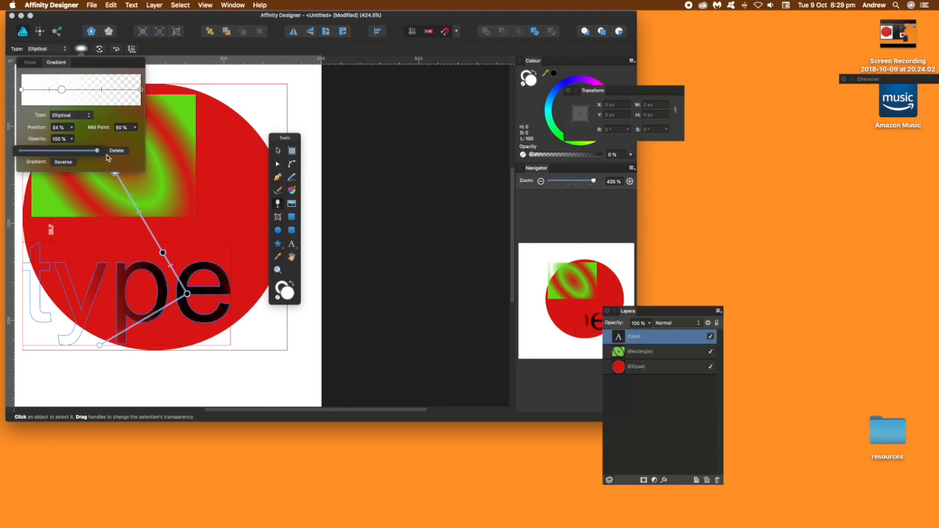
Step: Add another stop beyond the 34% one in the text's transparency gradient and set its position to 65%
left_click(90, 94)
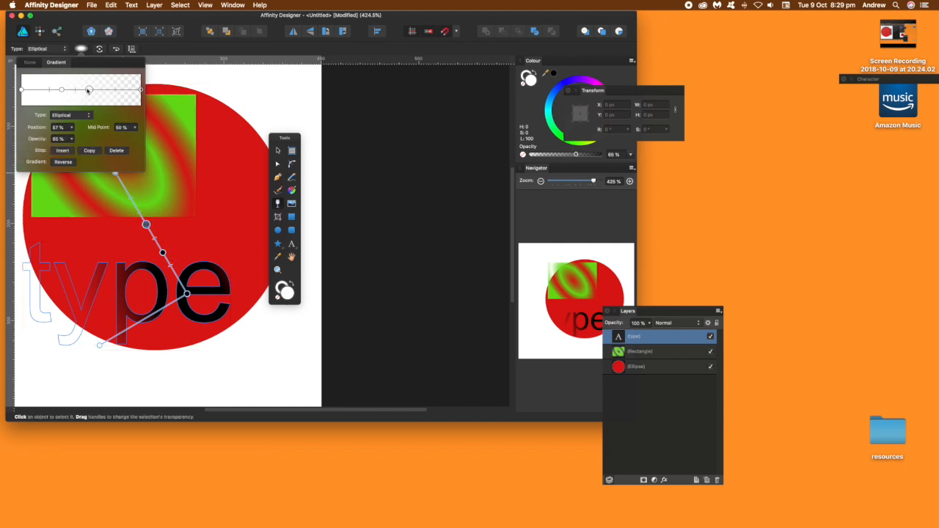
left_click(74, 129)
mouse_move(73, 140)
left_mouse_down()
mouse_move(112, 146)
mouse_move(88, 146)
left_mouse_up()
left_click_drag(53, 143, 77, 144)
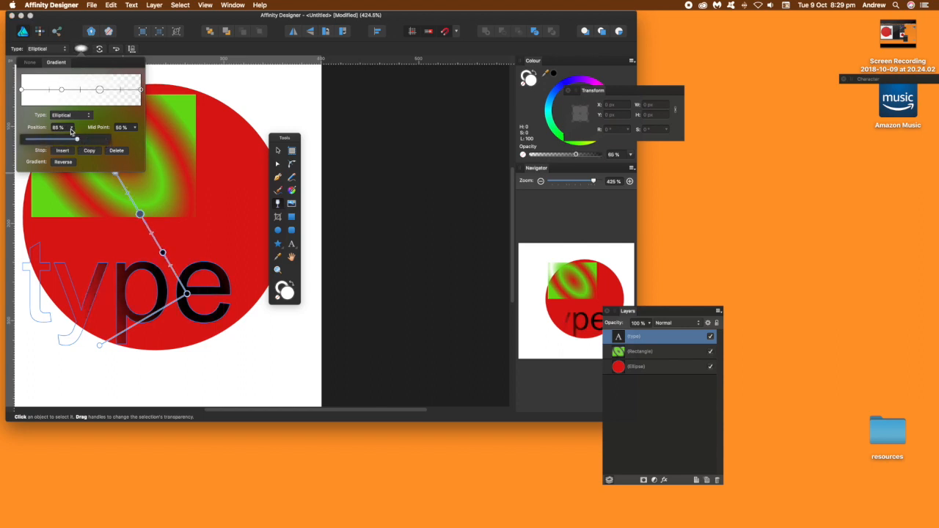
left_click(124, 141)
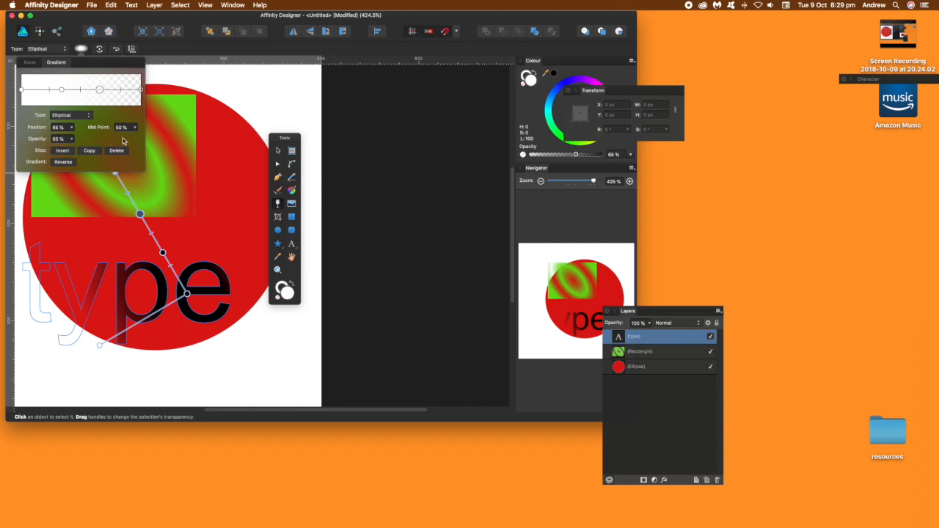
Step: Set the newest gradient stop's opacity to 52% and move it to 67%
left_click(71, 139)
mouse_move(68, 152)
left_mouse_down()
mouse_move(22, 153)
mouse_move(88, 153)
mouse_move(59, 152)
left_mouse_up()
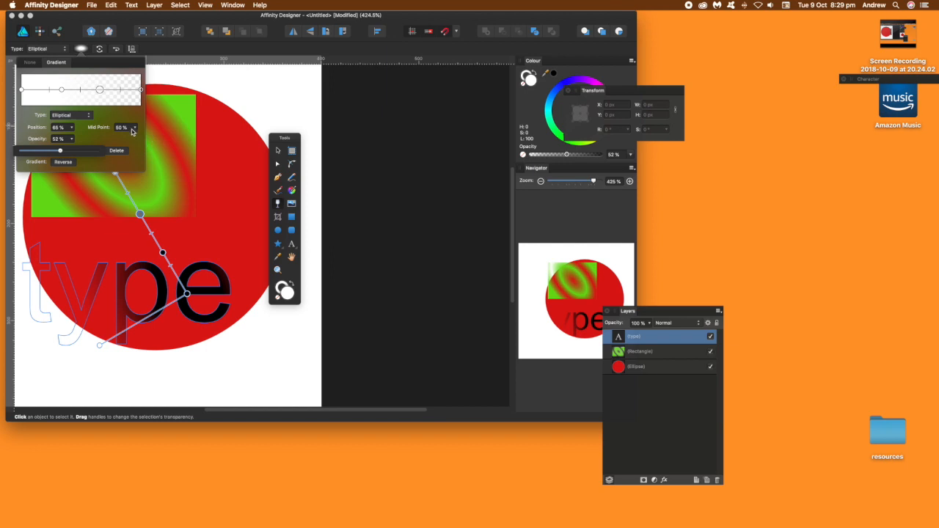
left_click(136, 129)
mouse_move(134, 140)
left_mouse_down()
mouse_move(67, 141)
mouse_move(218, 141)
mouse_move(135, 146)
left_mouse_up()
mouse_move(101, 93)
left_mouse_down()
mouse_move(131, 93)
mouse_move(81, 94)
mouse_move(126, 99)
mouse_move(103, 101)
left_mouse_up()
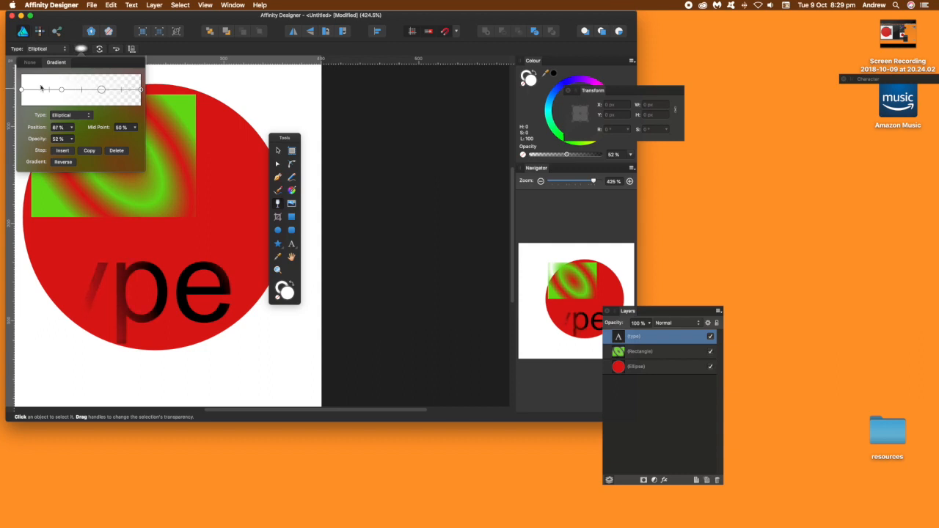
Step: Change the text's transparency type to Conical and move the gradient's 34% stop to 37%
left_click(70, 117)
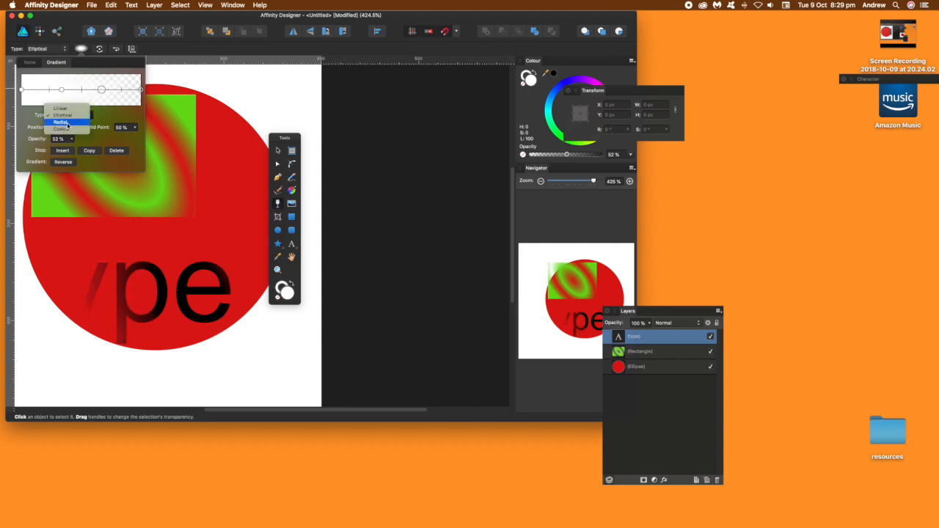
left_click(62, 124)
left_click(77, 116)
left_click(73, 126)
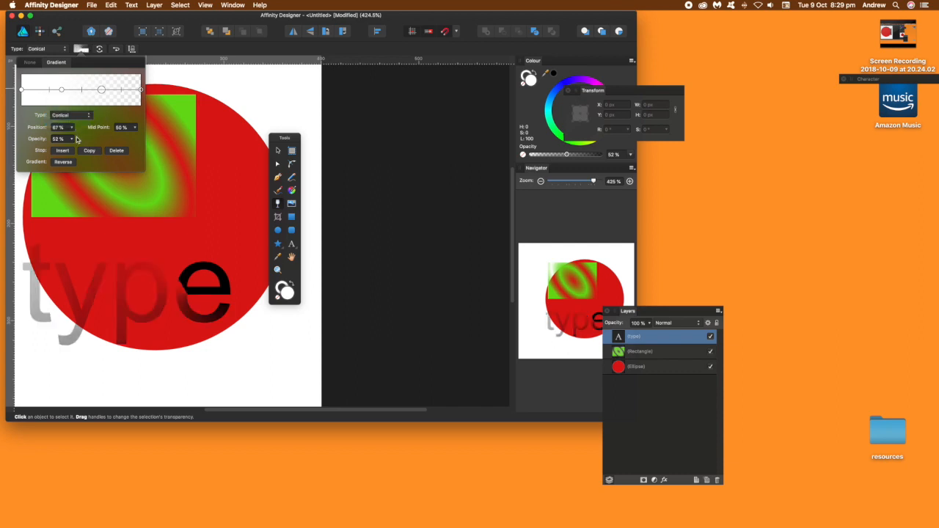
left_click(62, 90)
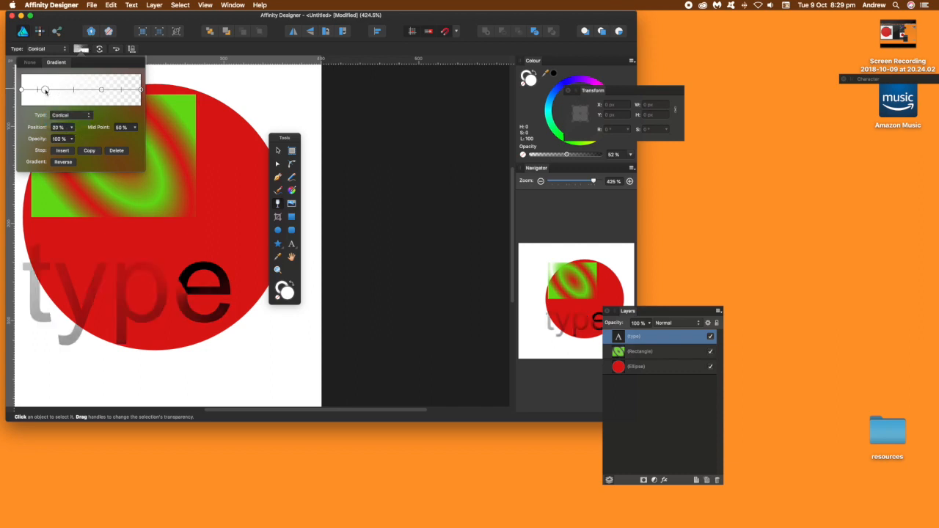
left_click(224, 51)
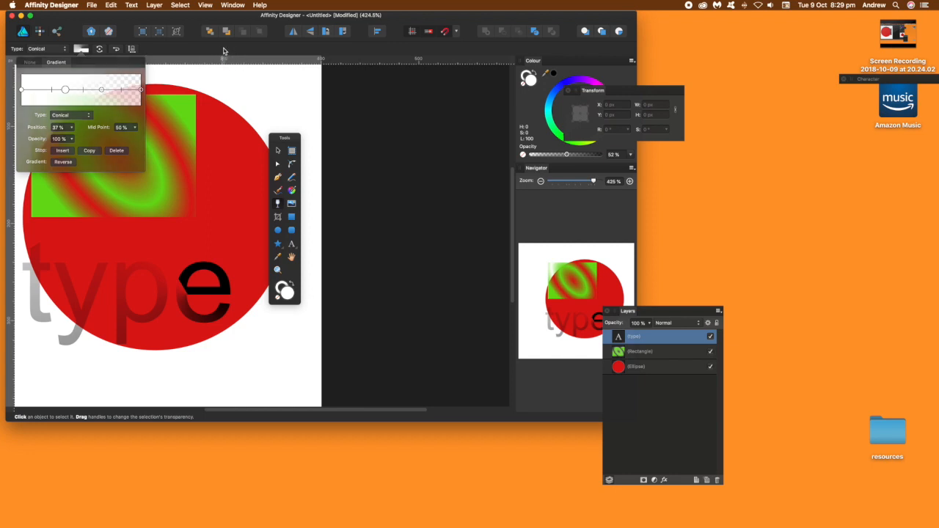